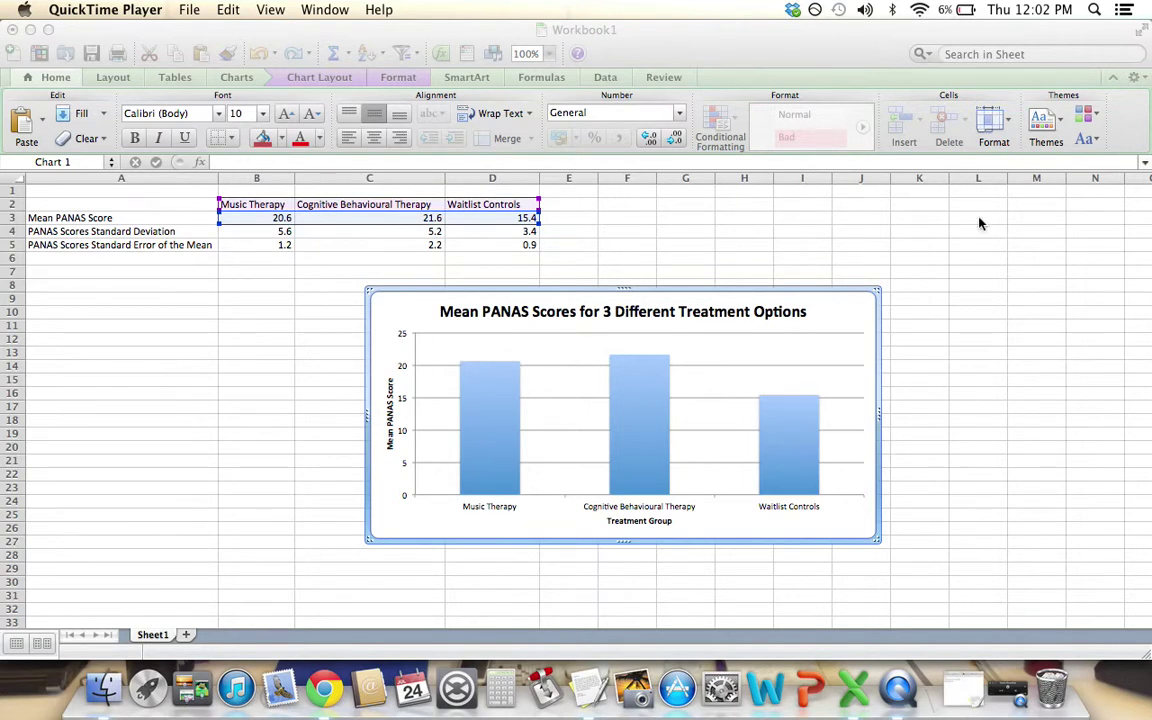
Add Y error bars to the Mean PANAS Scores chart using the detailed error bar options, and move the dialog clear of the data
left_click(838, 222)
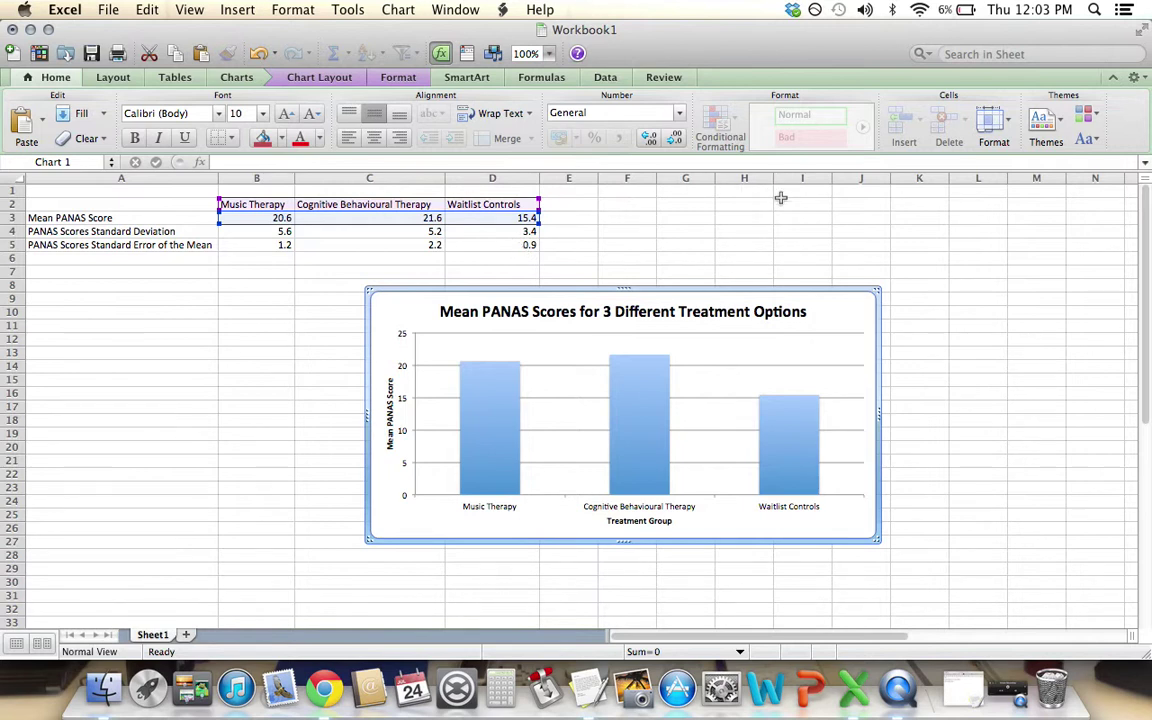
left_click(641, 230)
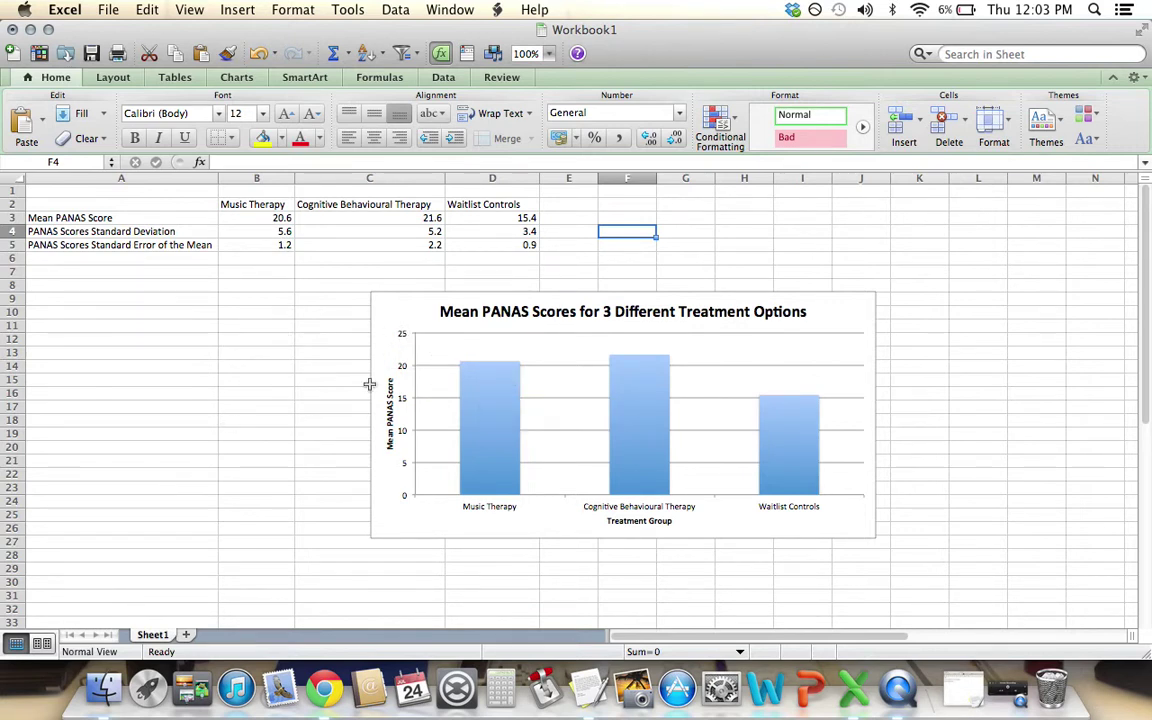
left_click(409, 302)
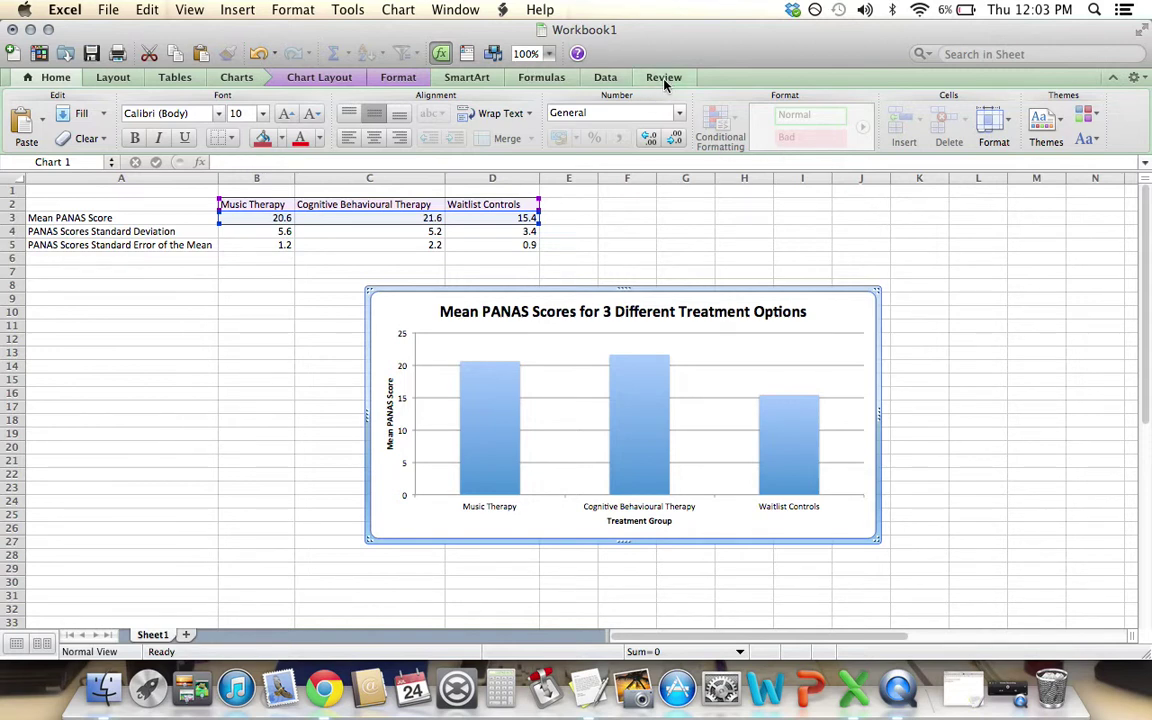
left_click(302, 77)
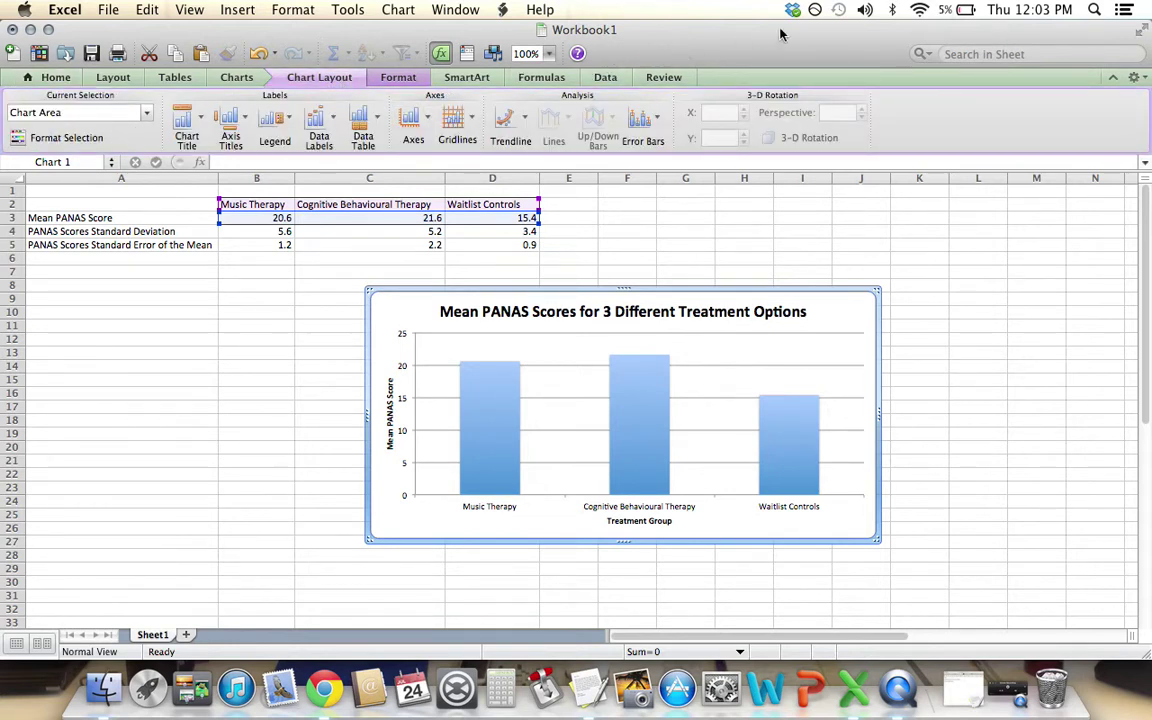
left_click(656, 122)
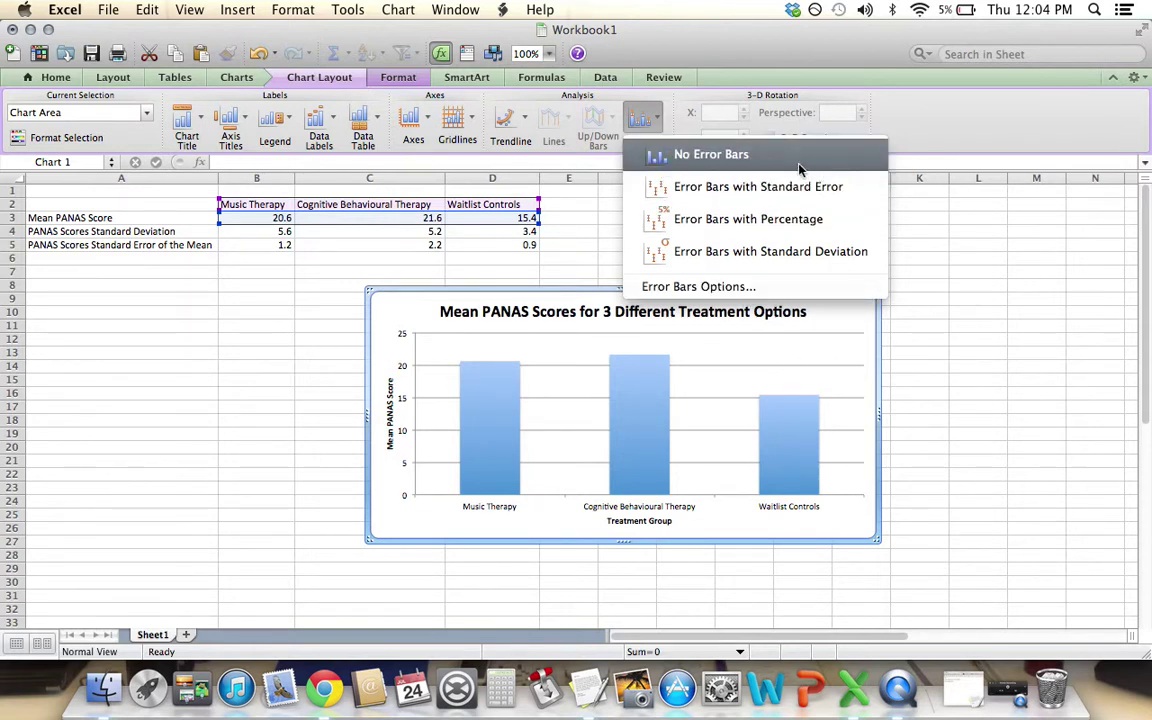
left_click(698, 287)
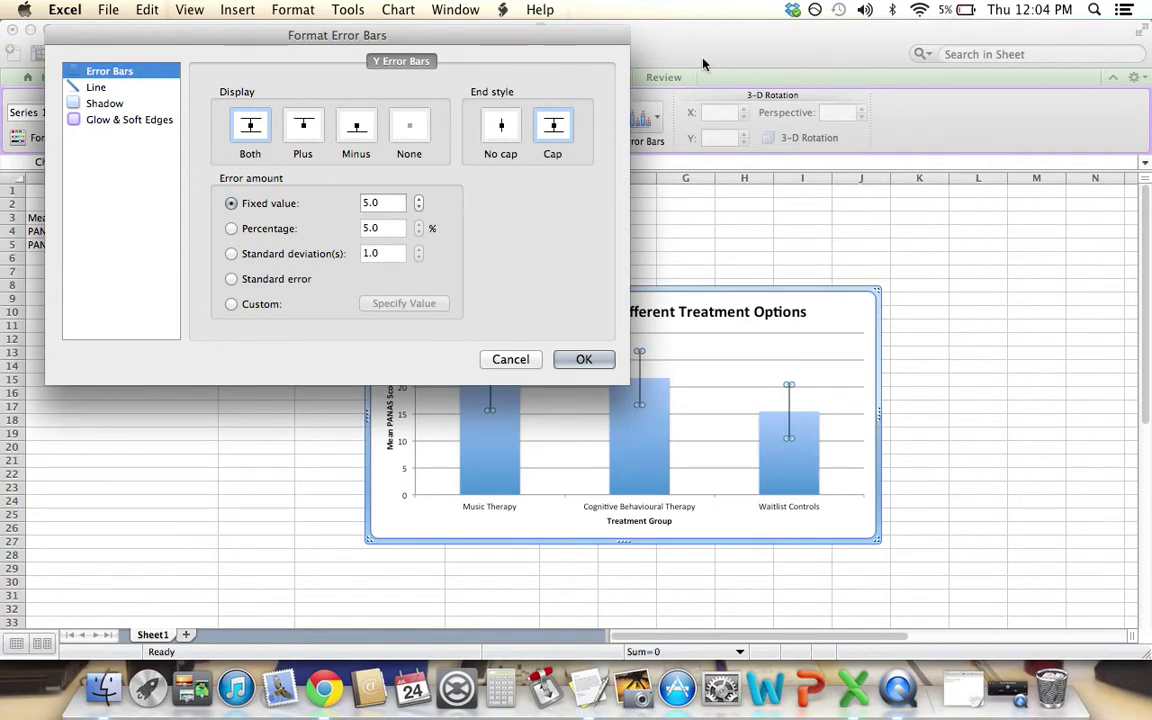
left_click_drag(448, 36, 1015, 9)
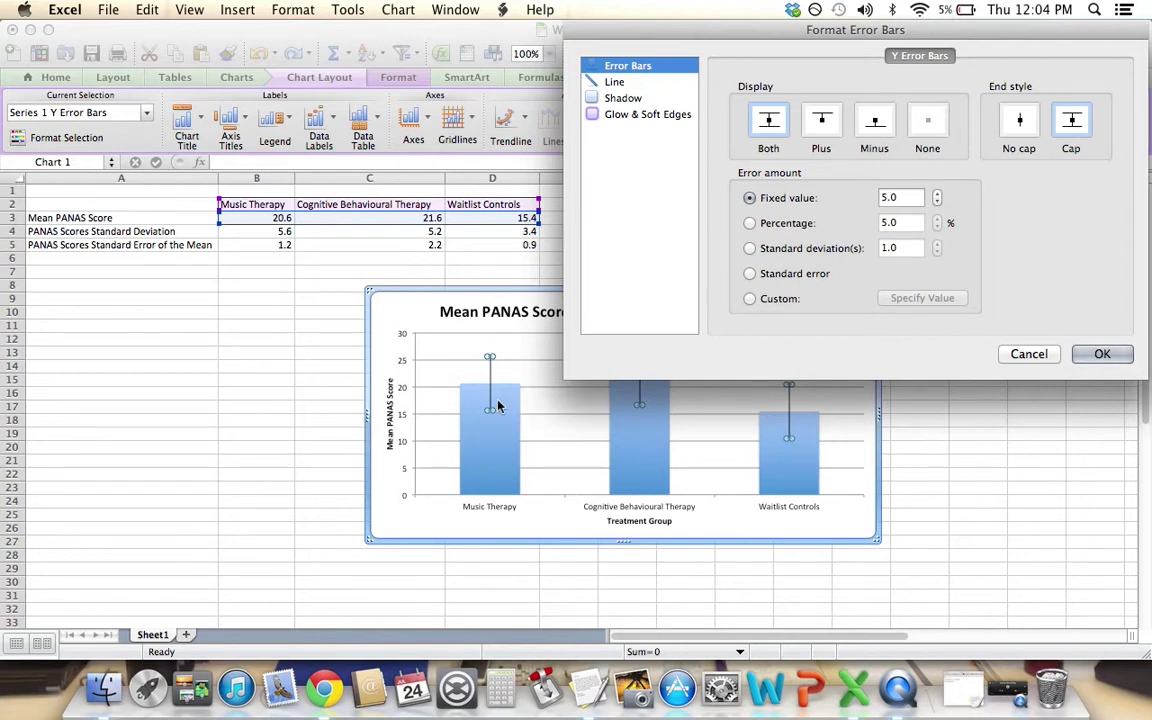
Preview the Plus and Minus displays for the error bars, dismiss the battery alert, and restore the display to Both
left_click(821, 122)
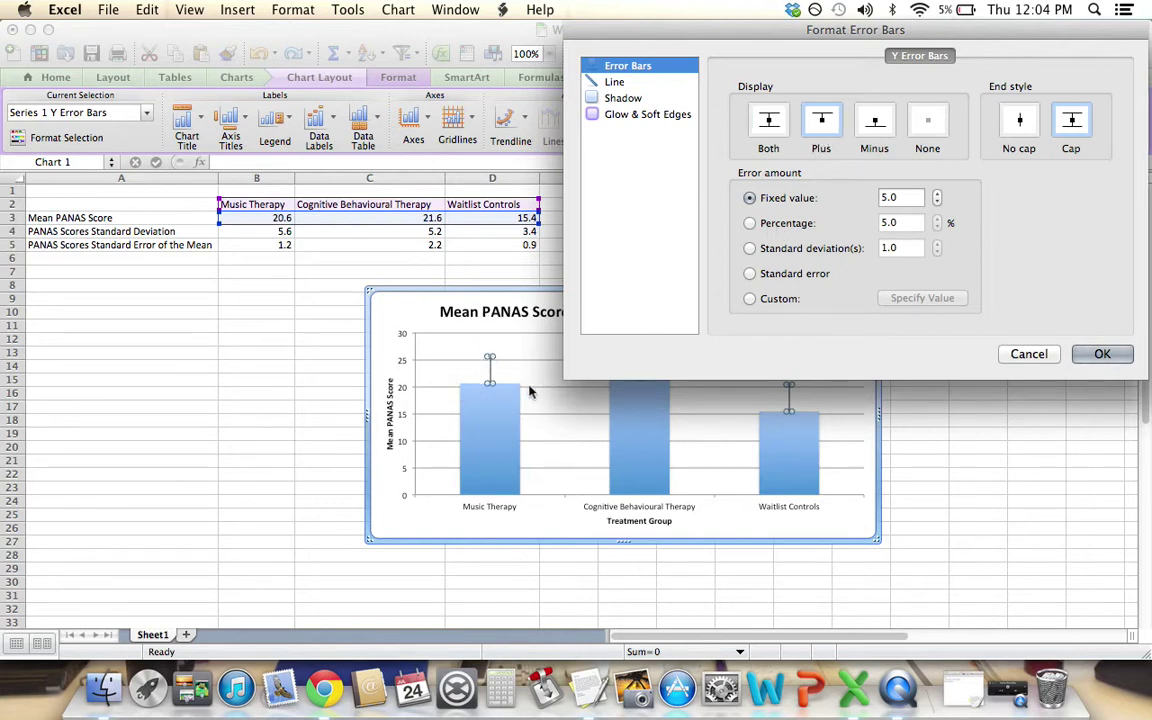
left_click(874, 138)
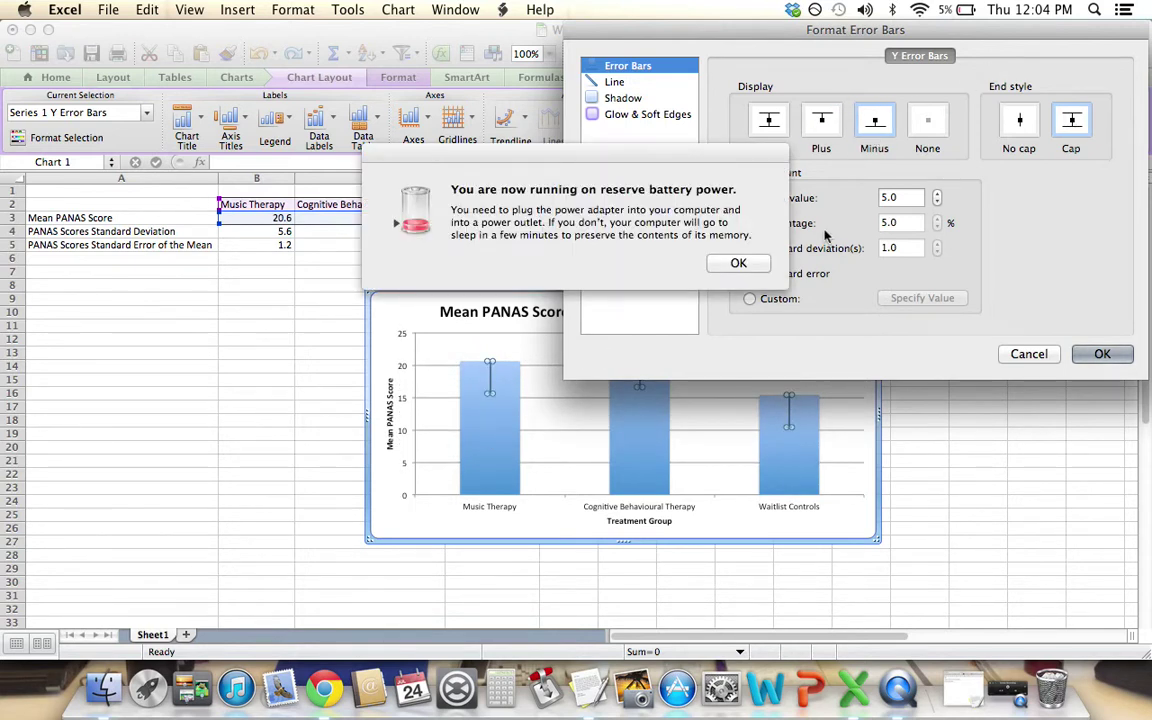
left_click(753, 264)
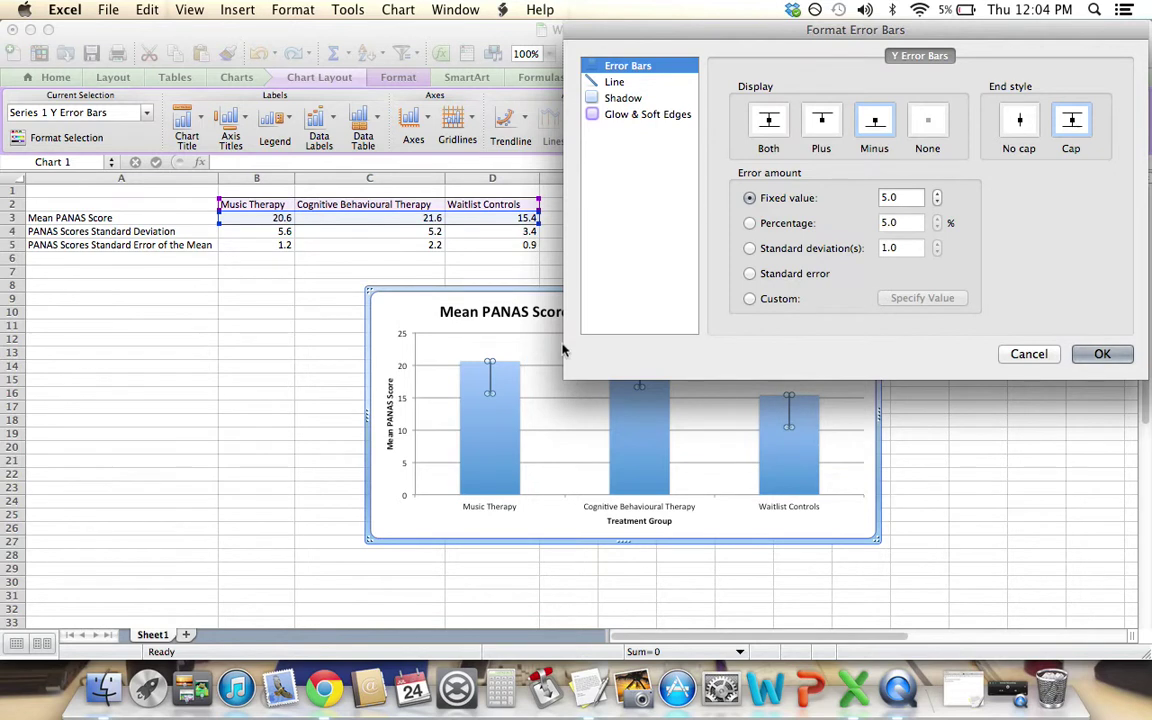
left_click(766, 121)
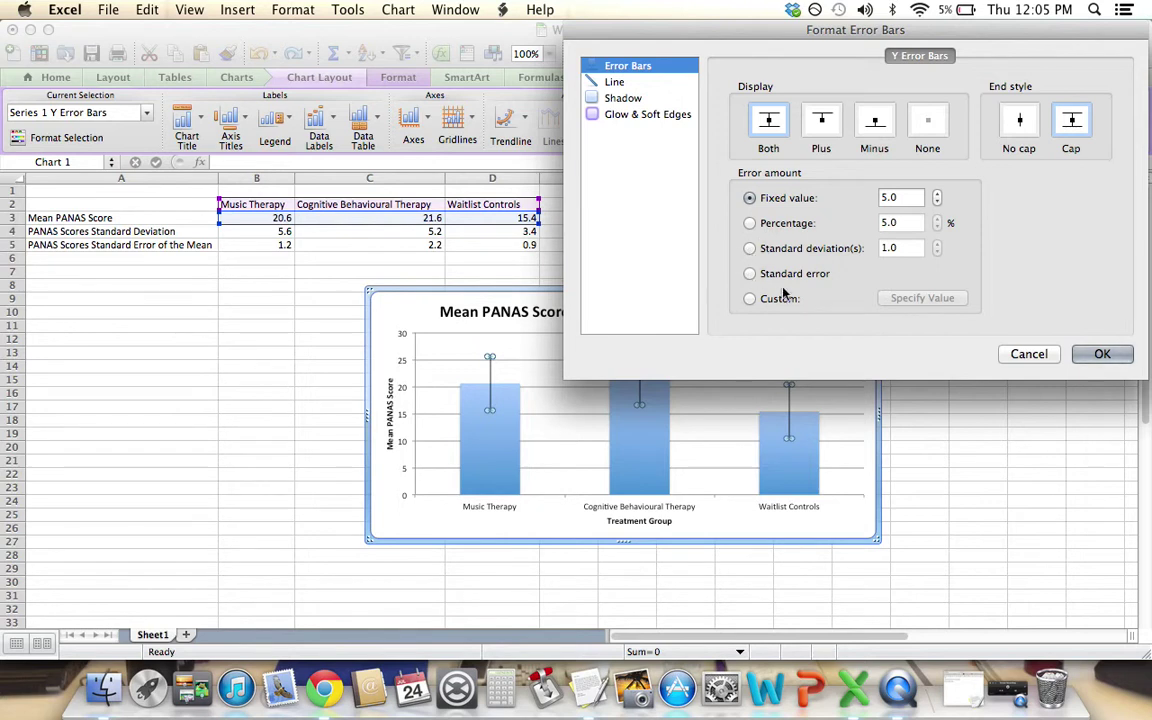
Switch the error amount to Custom and set the positive error value to the standard deviations in B4:D4
left_click(750, 299)
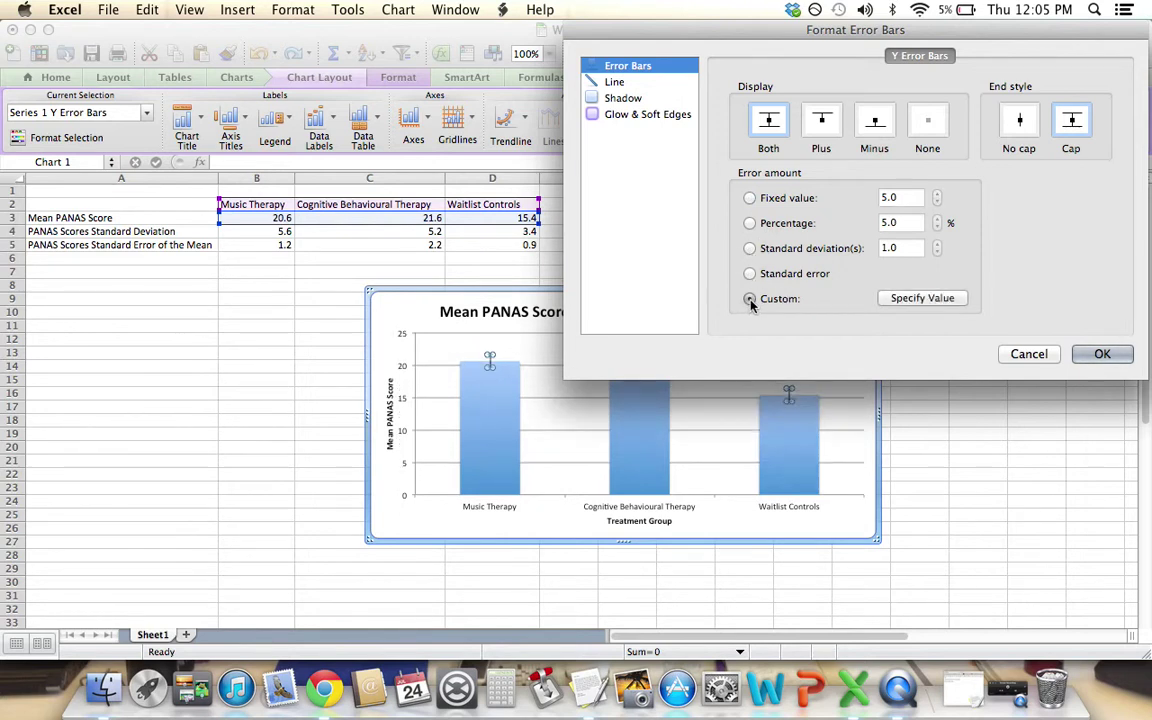
left_click(924, 298)
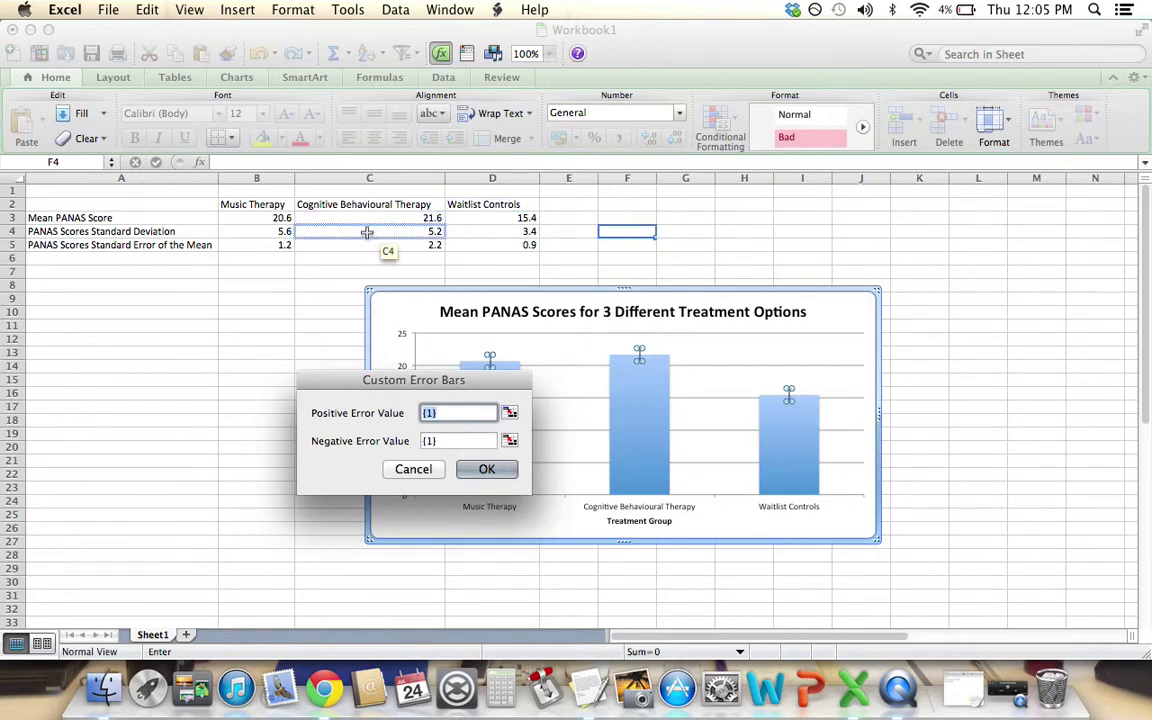
left_click(243, 231)
left_click_drag(243, 231, 488, 234)
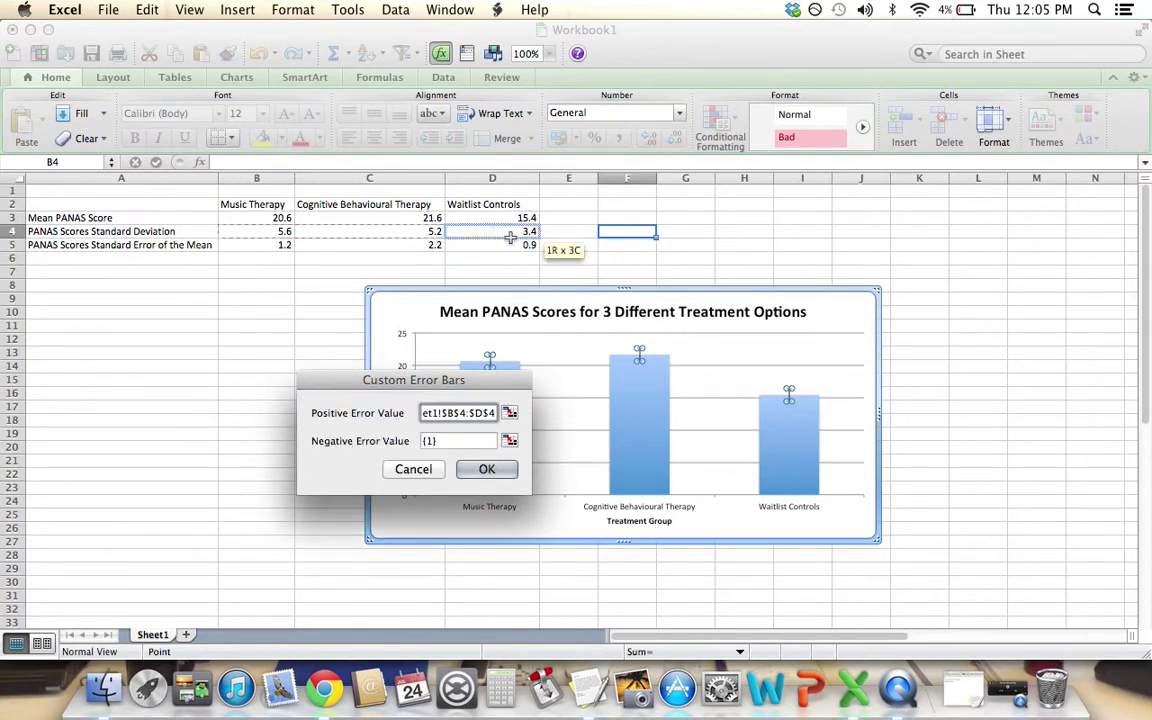
left_click_drag(585, 255, 585, 255)
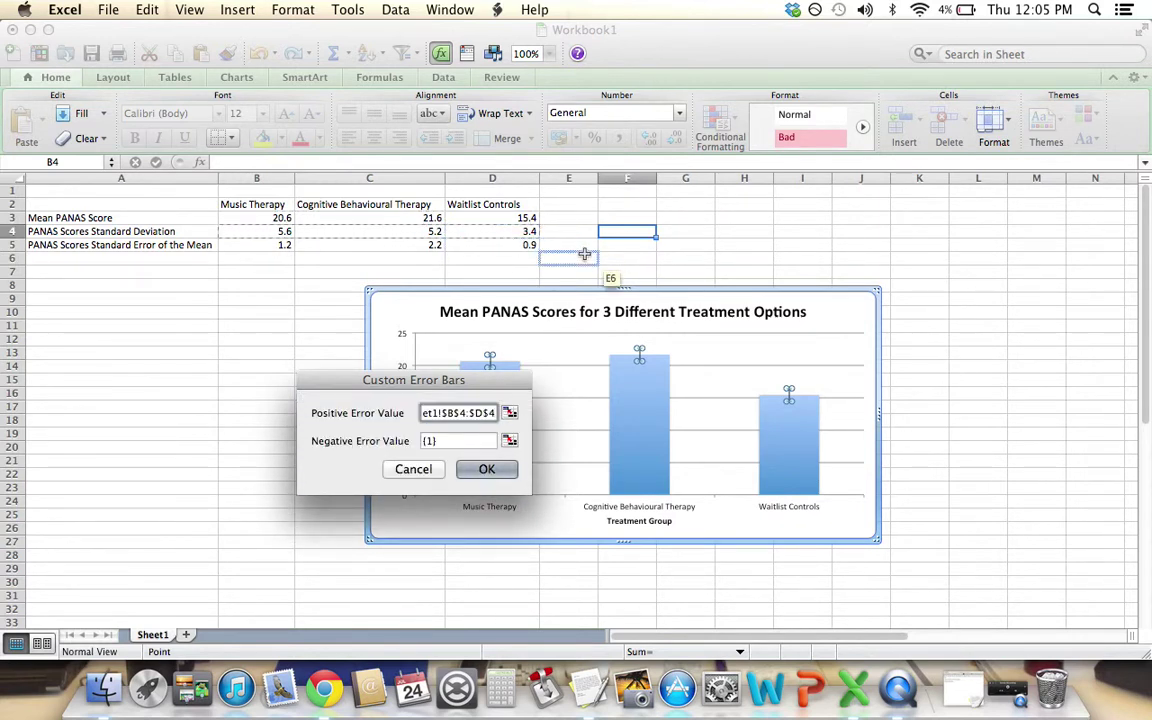
Set the negative error value to the standard deviations in B4:D4 and apply the custom error bars to the chart
left_click(510, 444)
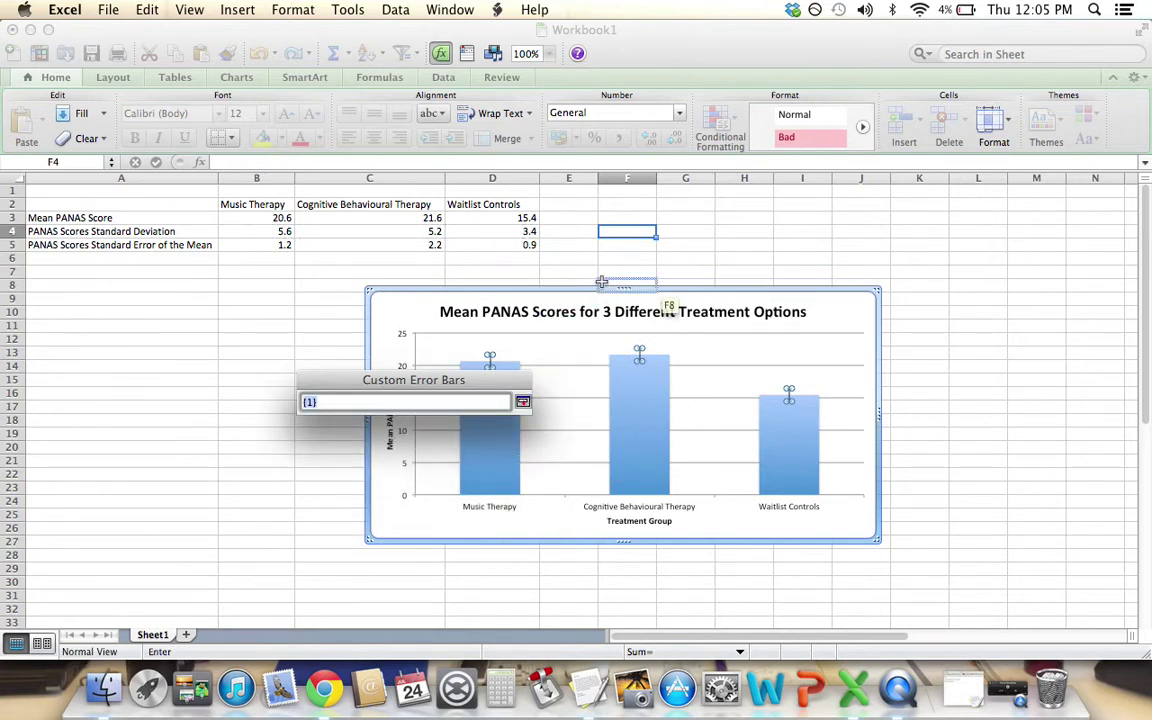
left_click_drag(443, 255, 443, 255)
left_click_drag(287, 231, 404, 231)
left_click_drag(466, 232, 466, 232)
left_click(522, 402)
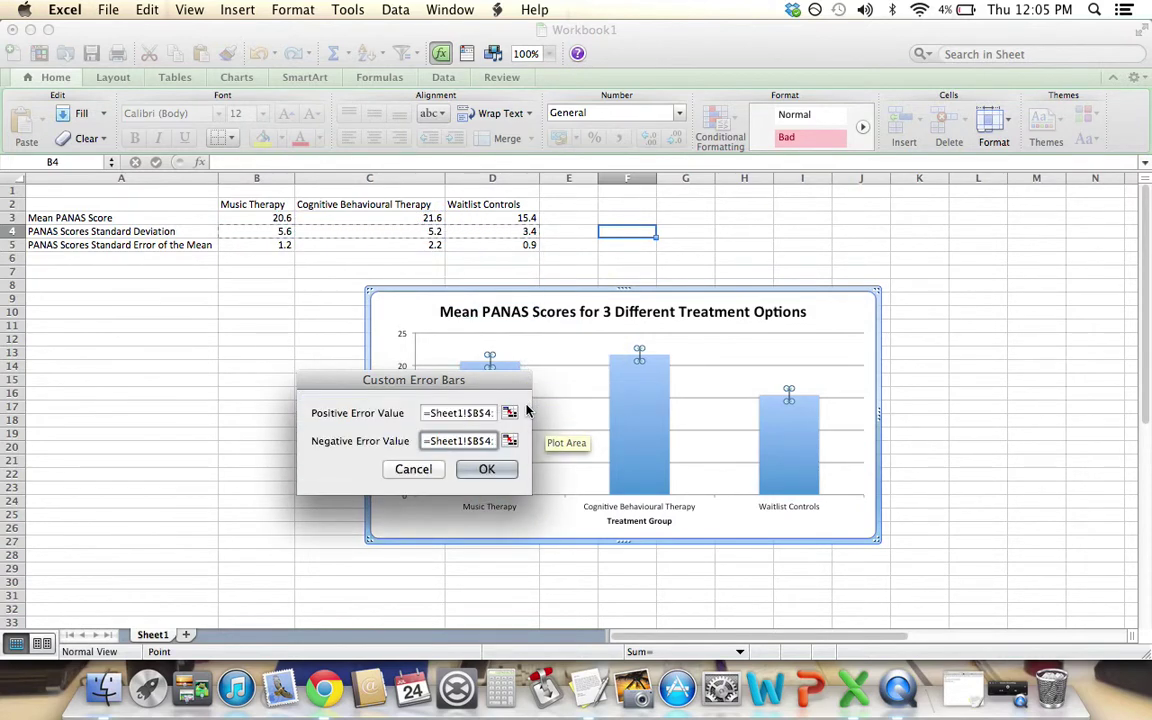
left_click(482, 468)
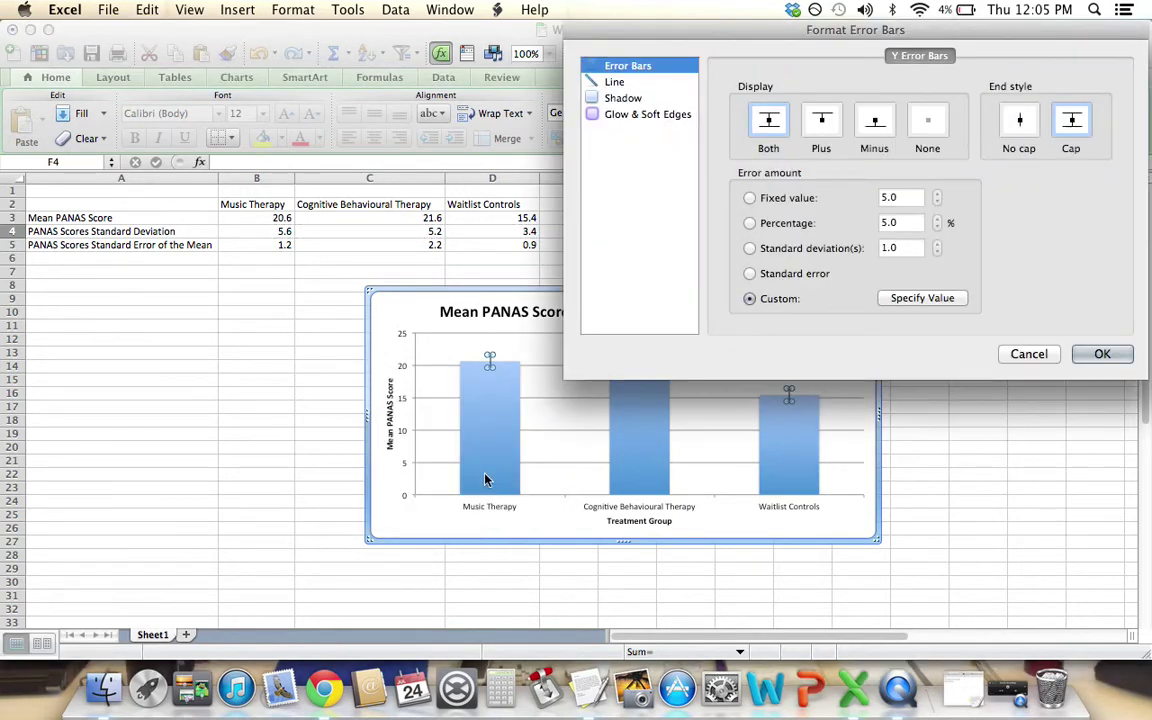
left_click(1100, 353)
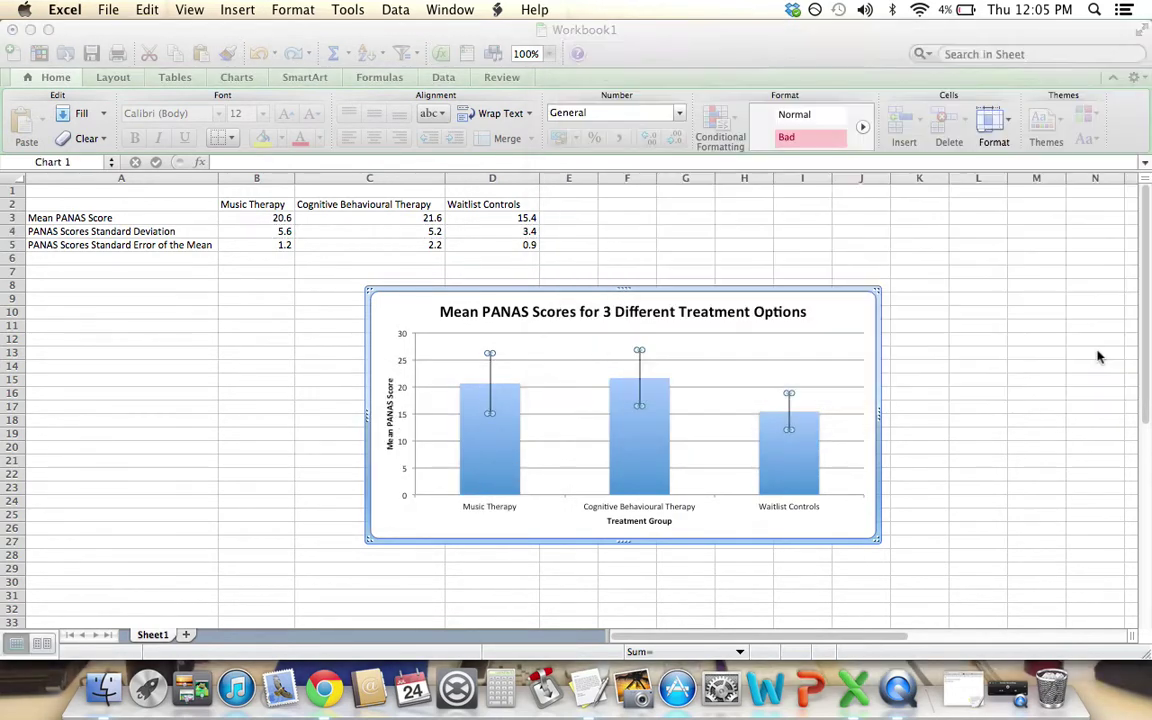
left_click(977, 398)
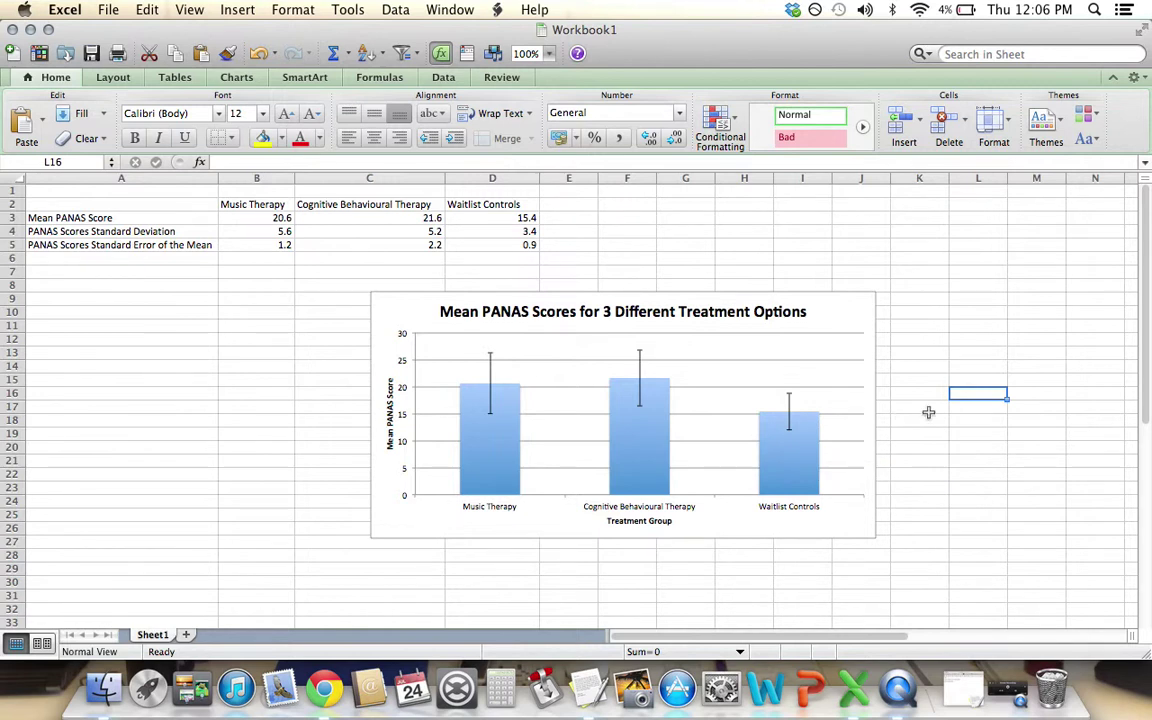
Reopen the chart's custom error bar values and set the positive error value to the standard errors of the mean in B5:D5
left_click(857, 315)
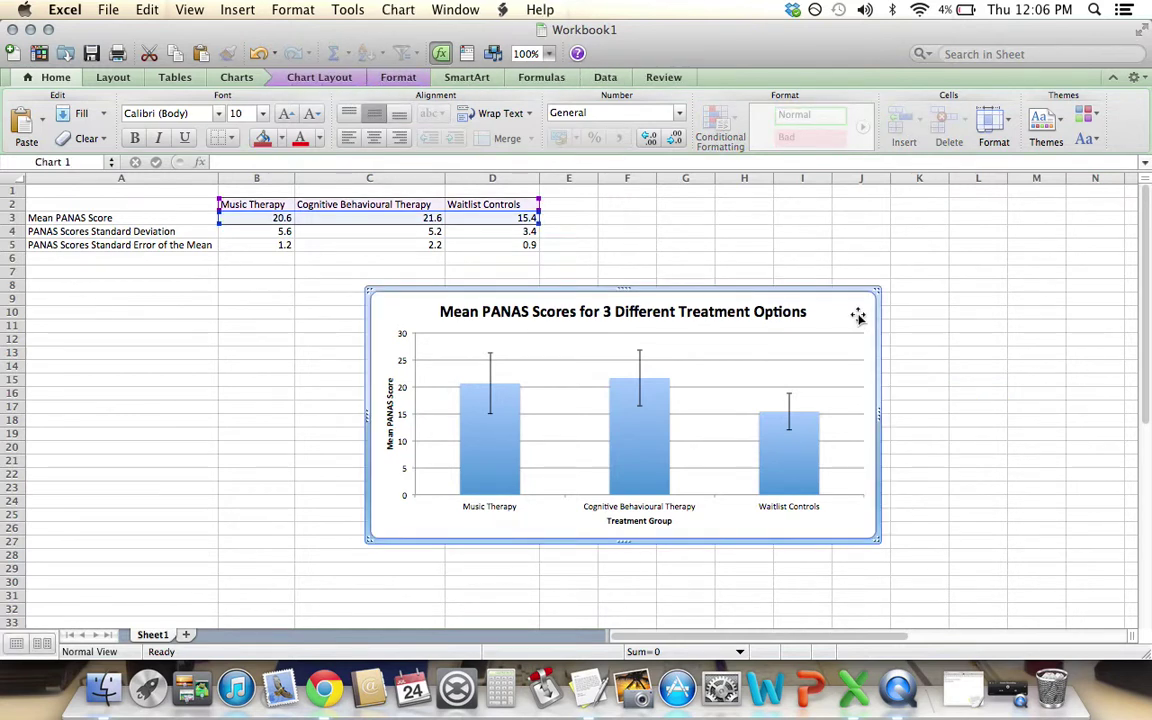
left_click(346, 86)
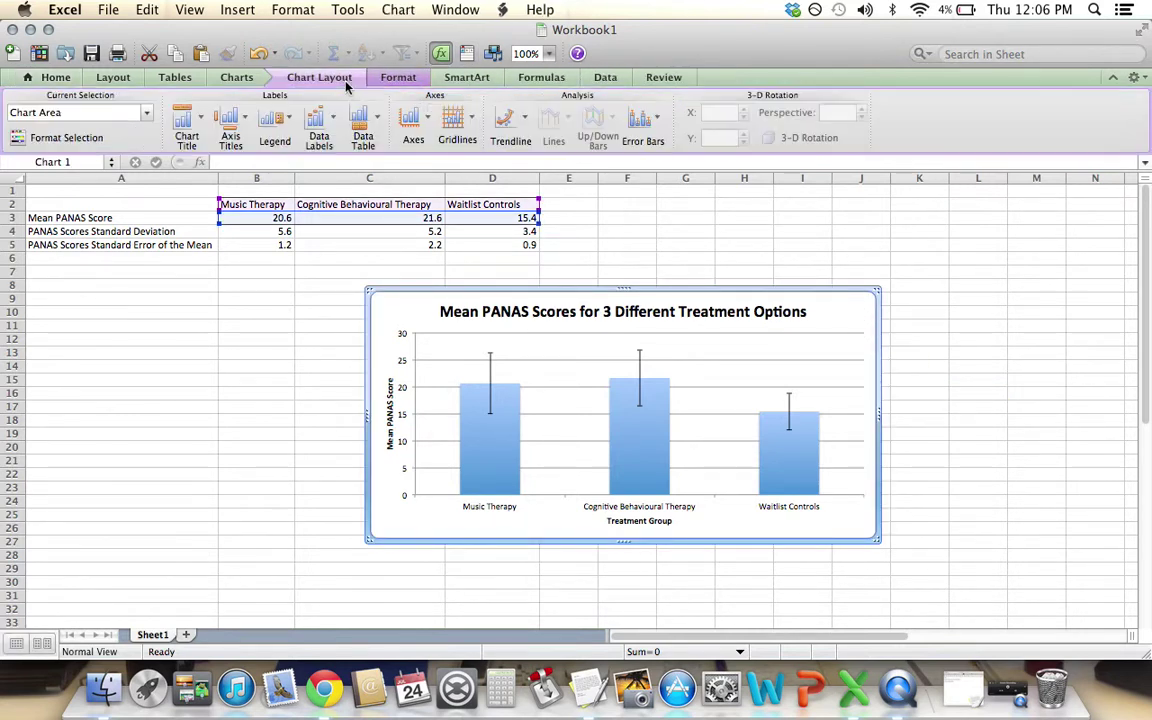
left_click(645, 128)
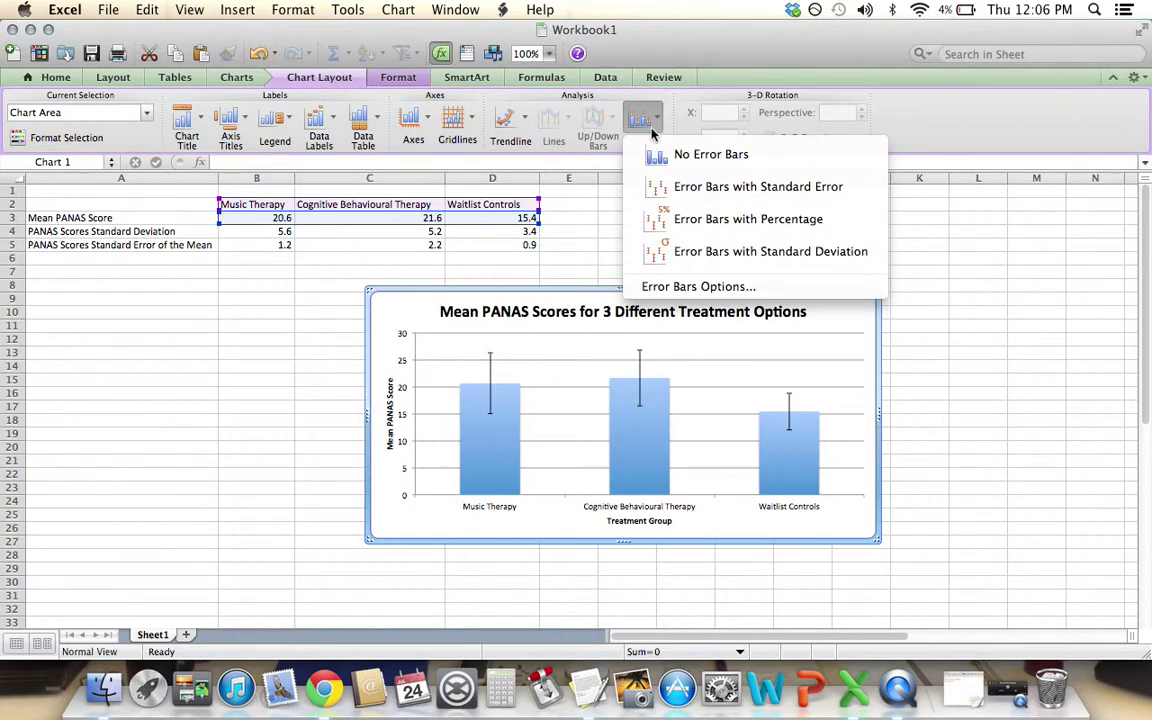
left_click(720, 287)
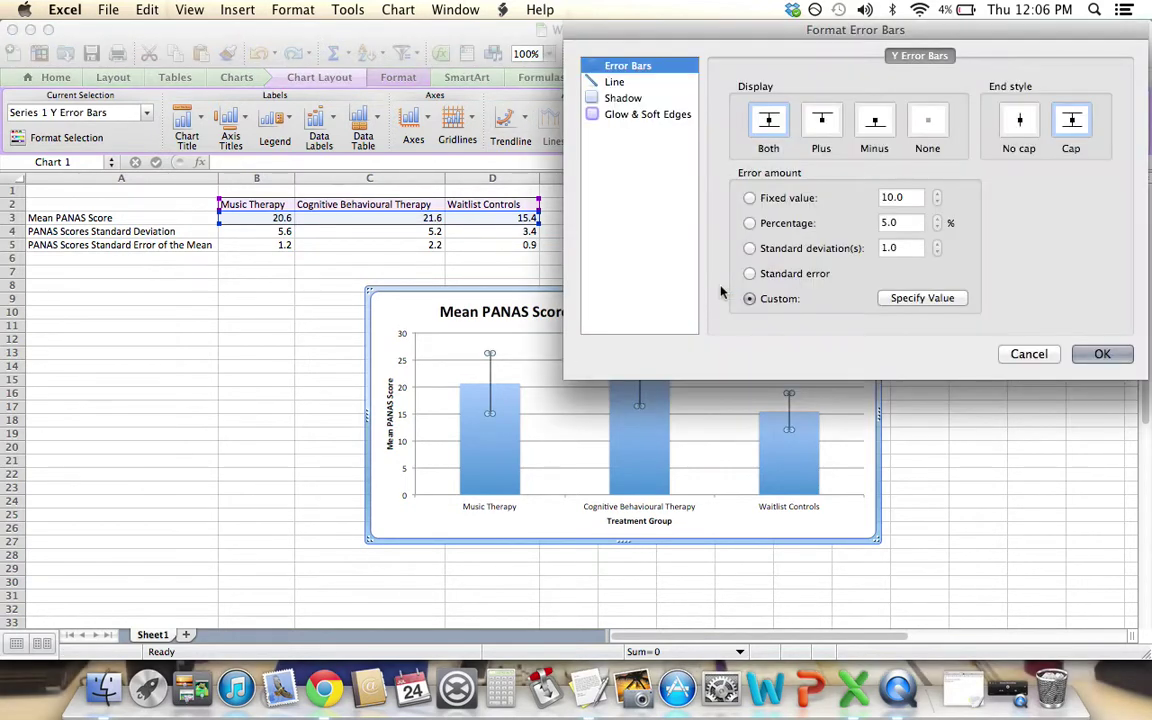
left_click(905, 298)
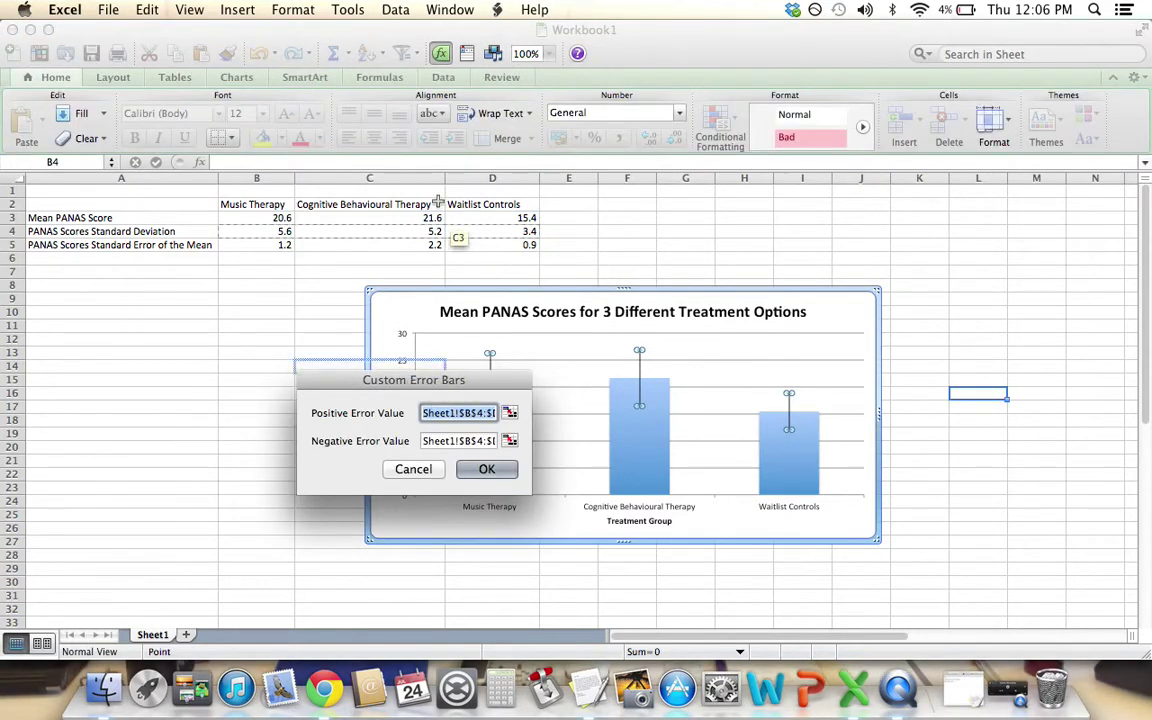
left_click_drag(288, 245, 477, 246)
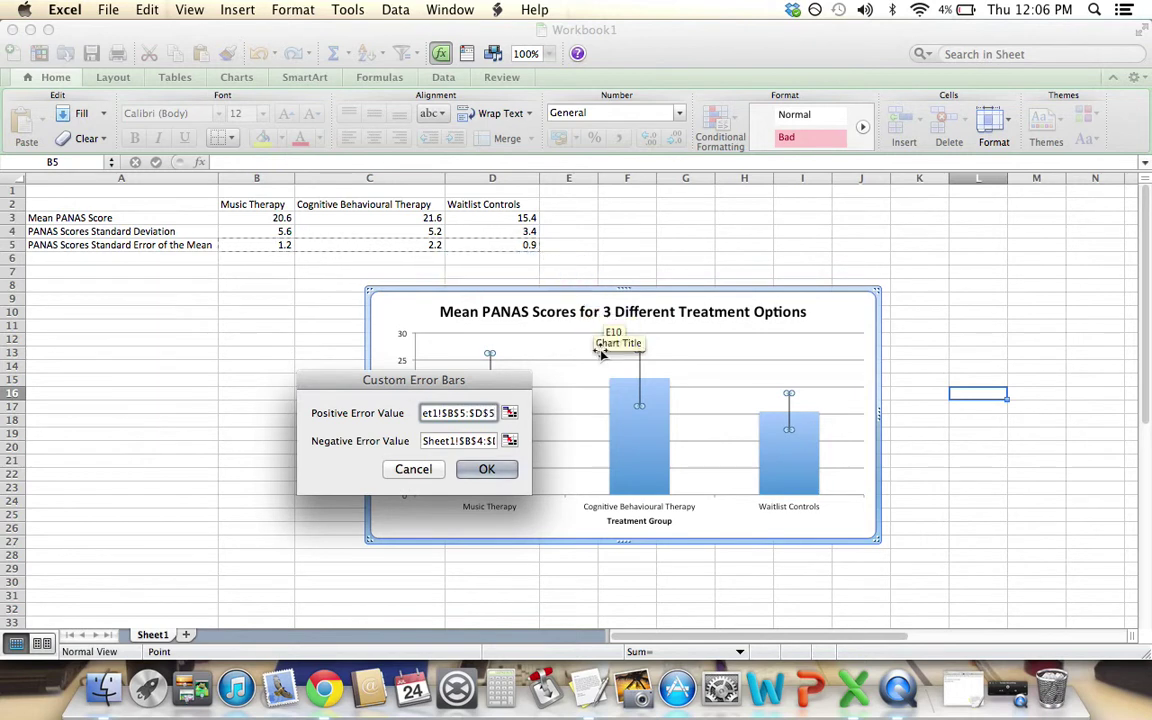
Set the negative error value to the standard errors of the mean in B5:D5 and apply the updated error bars
left_click(510, 441)
left_click_drag(257, 248, 557, 412)
left_click(522, 401)
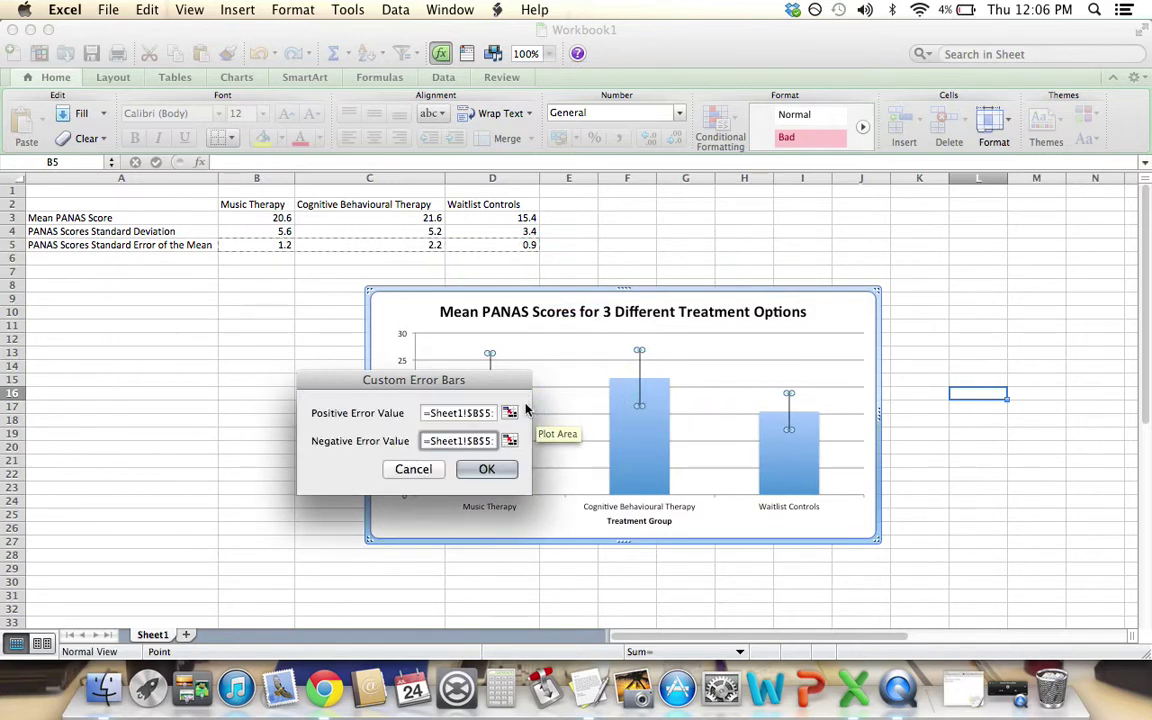
left_click(484, 469)
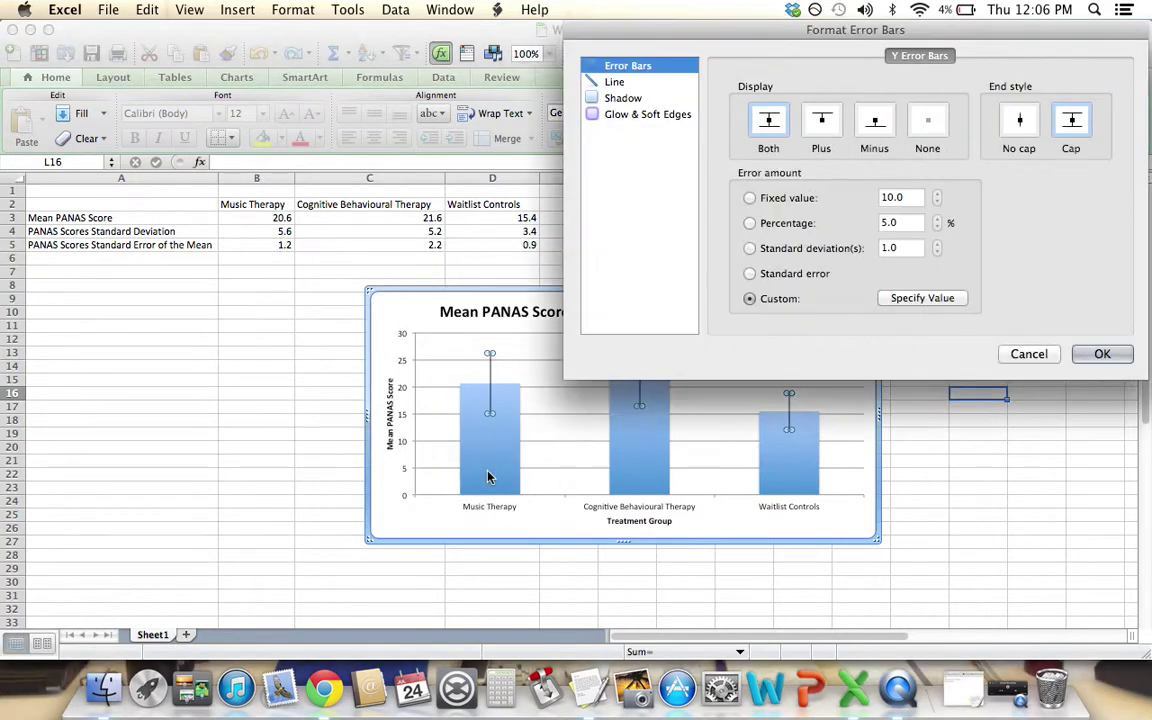
left_click(1102, 354)
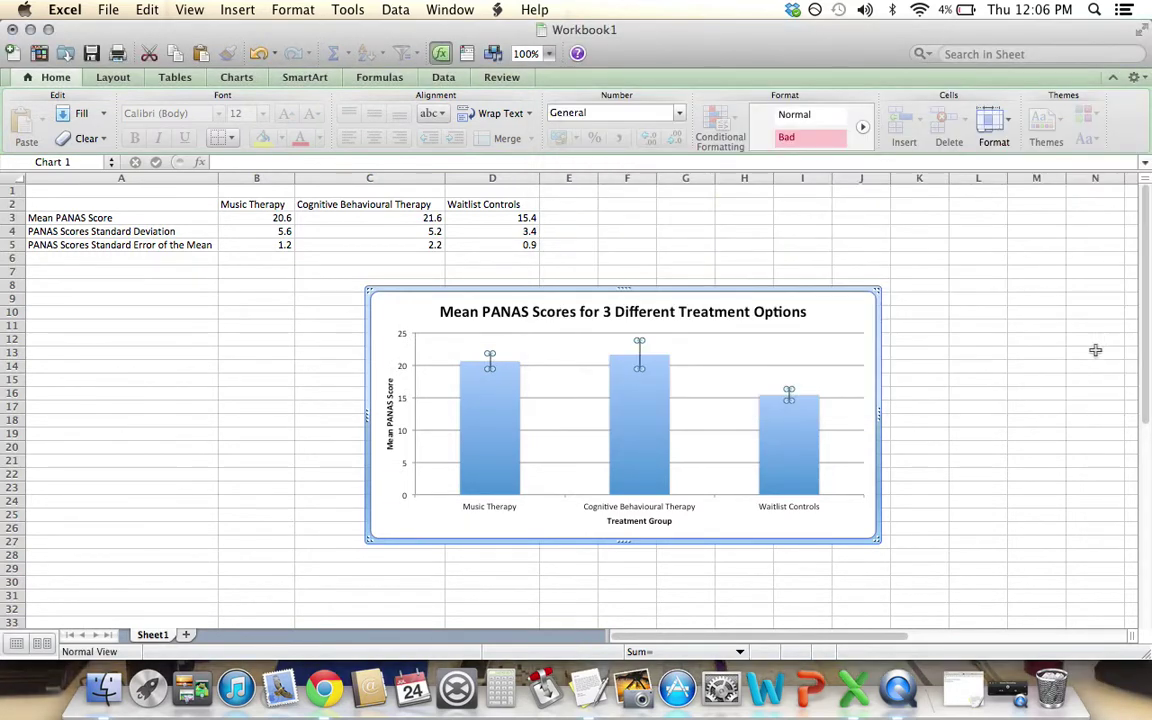
left_click(970, 410)
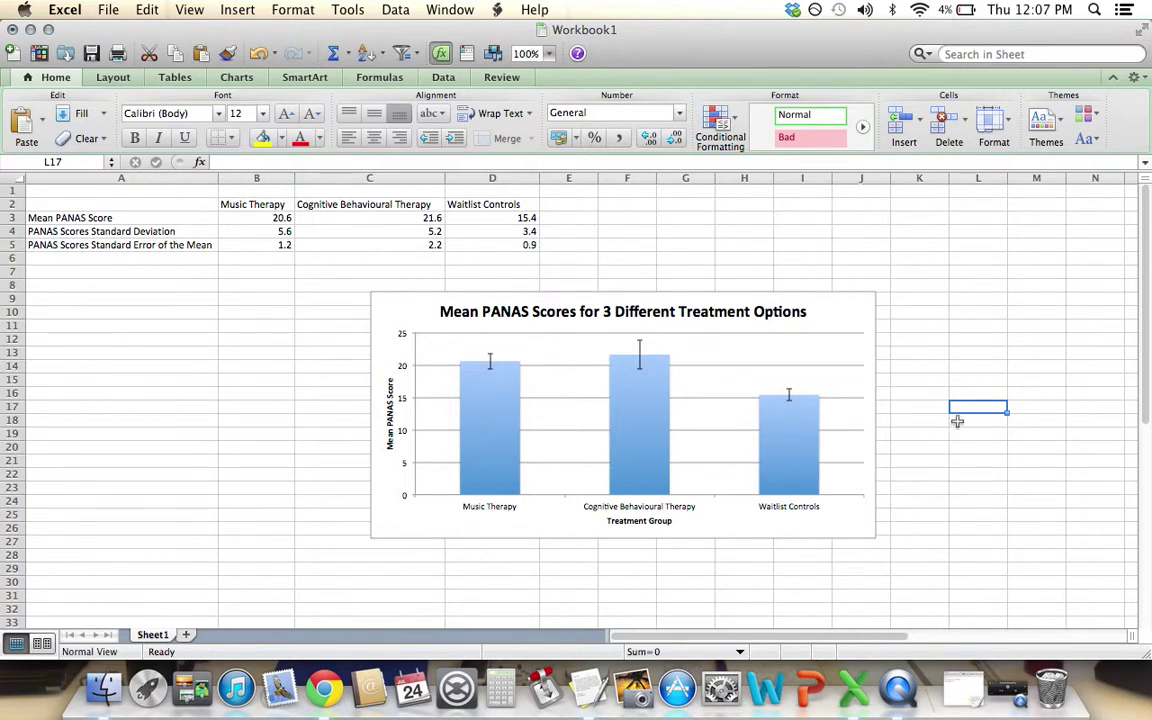
left_click(883, 433)
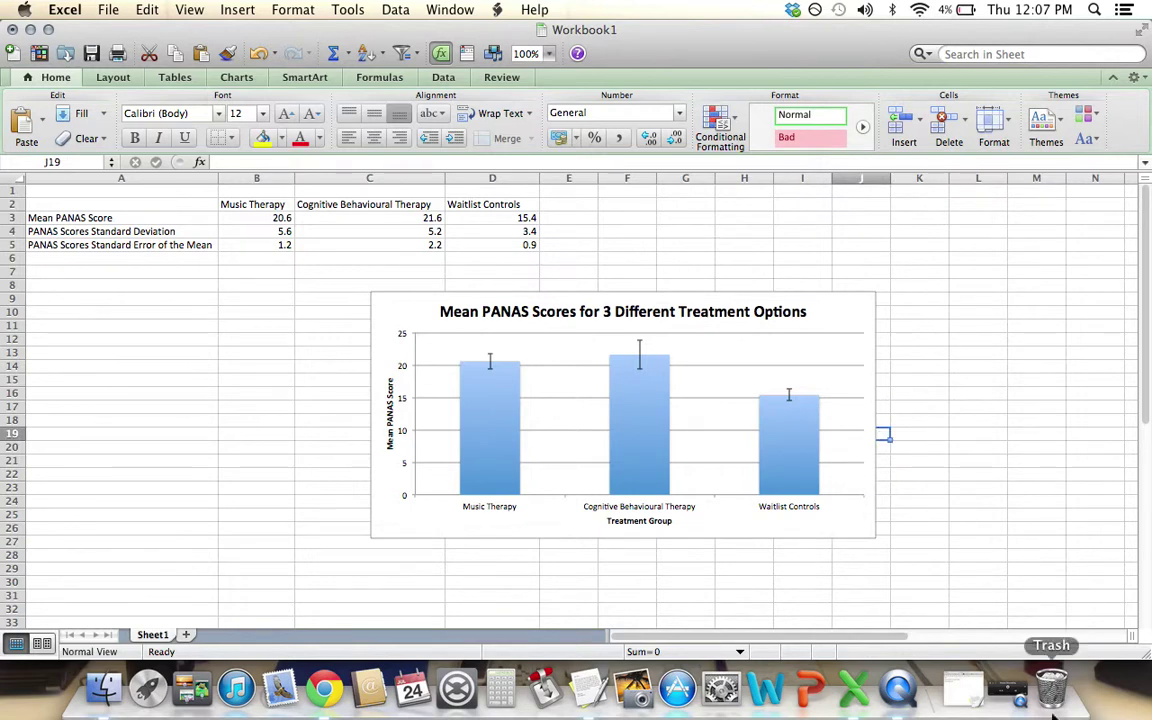
left_click(1010, 700)
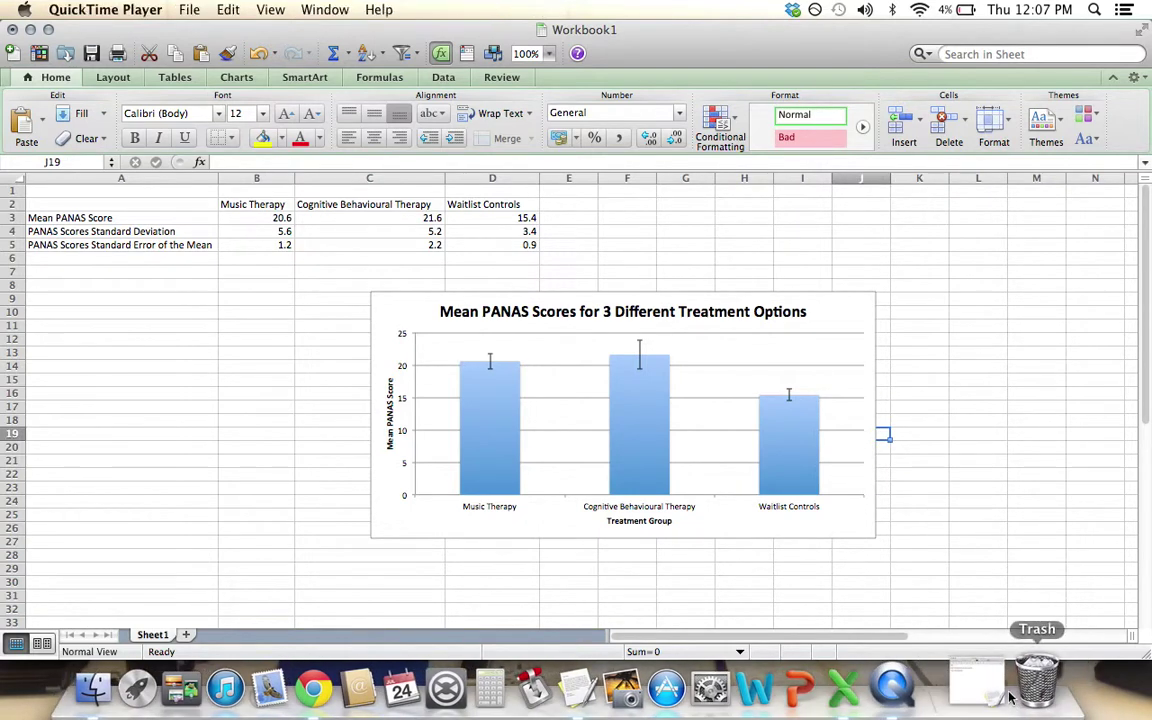